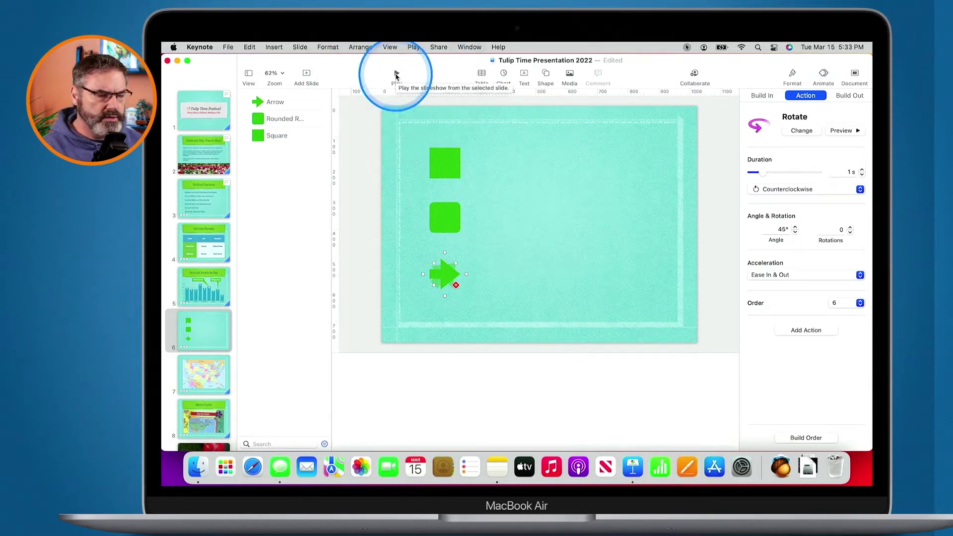
Play the slideshow from slide 6 through the square, rounded square and arrow builds
left_click(397, 74)
left_click(412, 90)
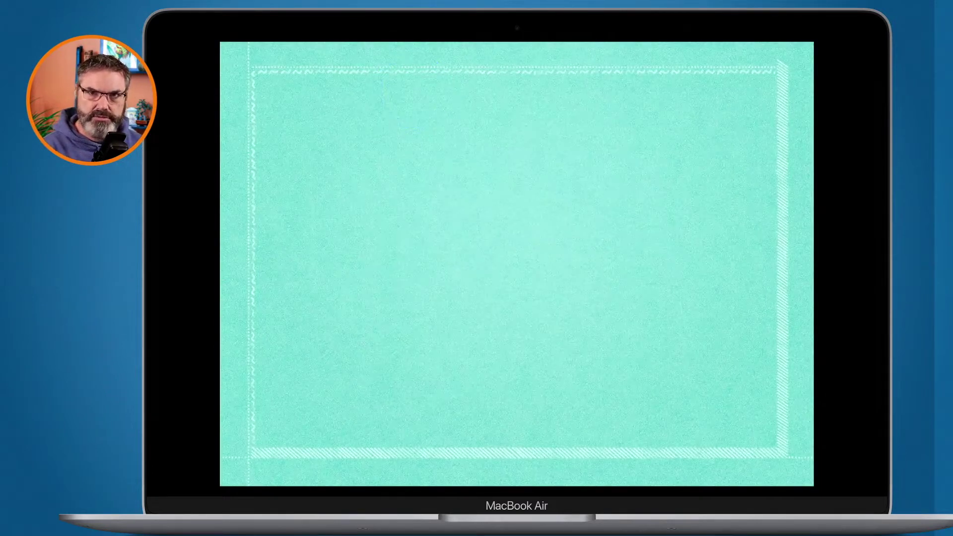
key("Right")
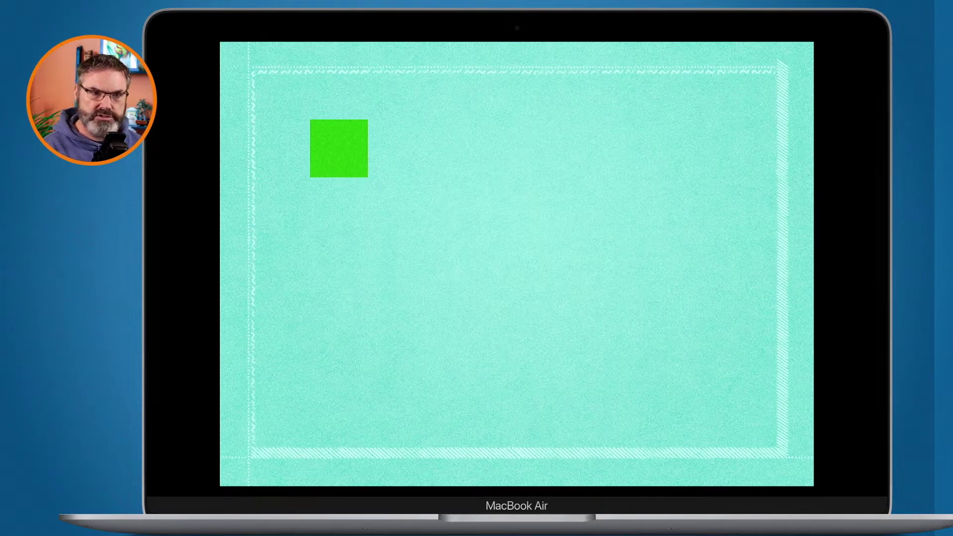
key("Right")
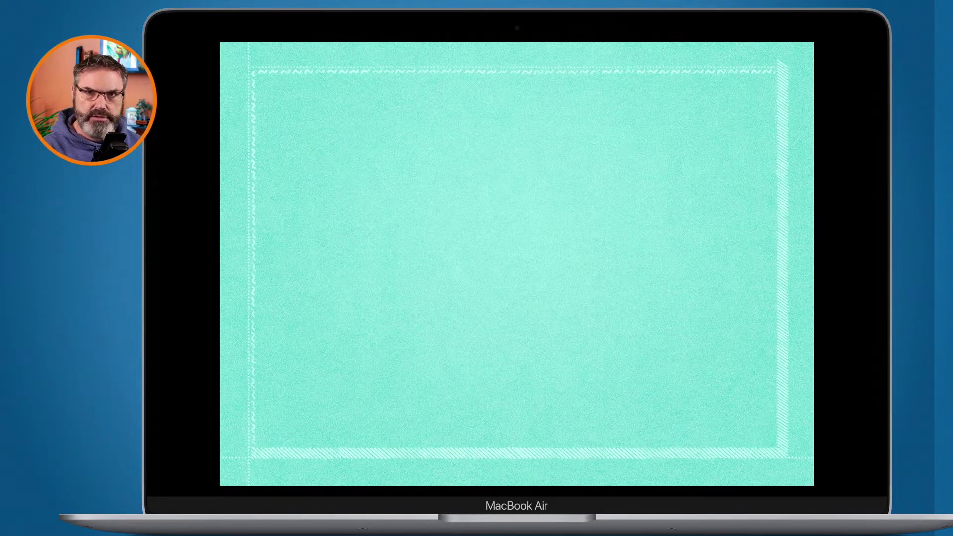
key("Right")
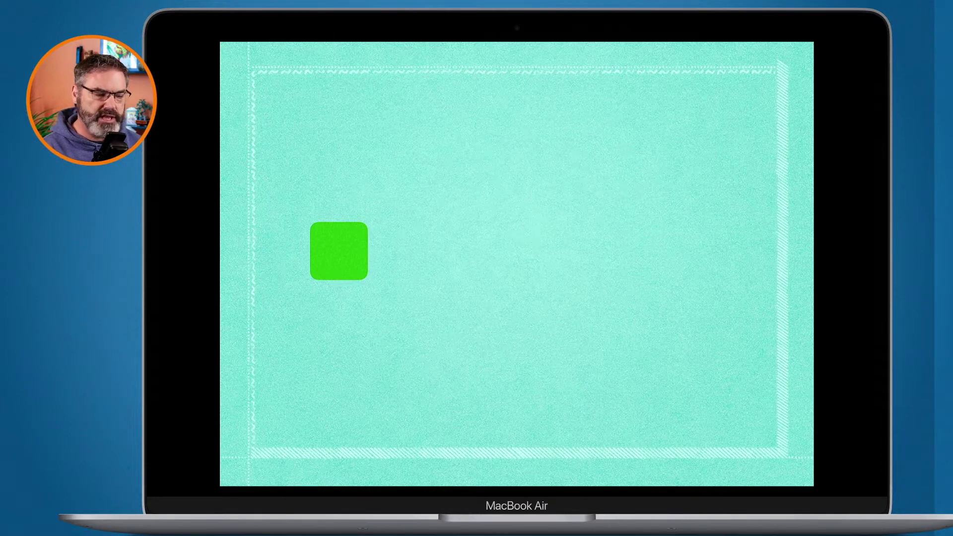
key("Right")
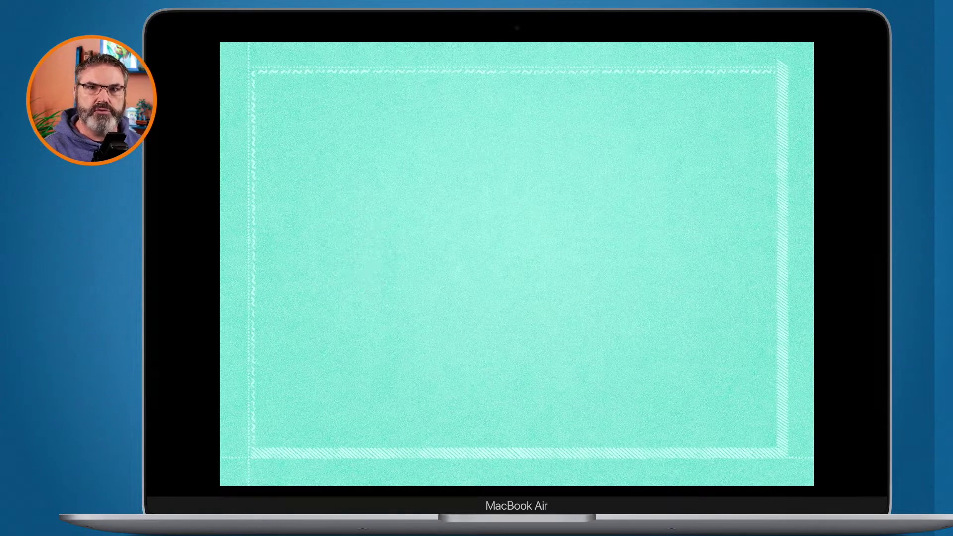
key("Right")
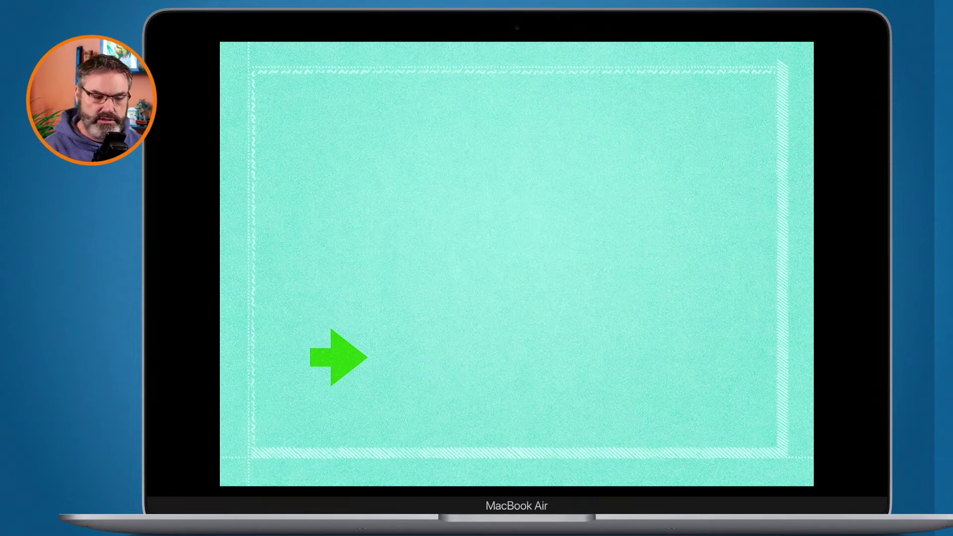
key("Right")
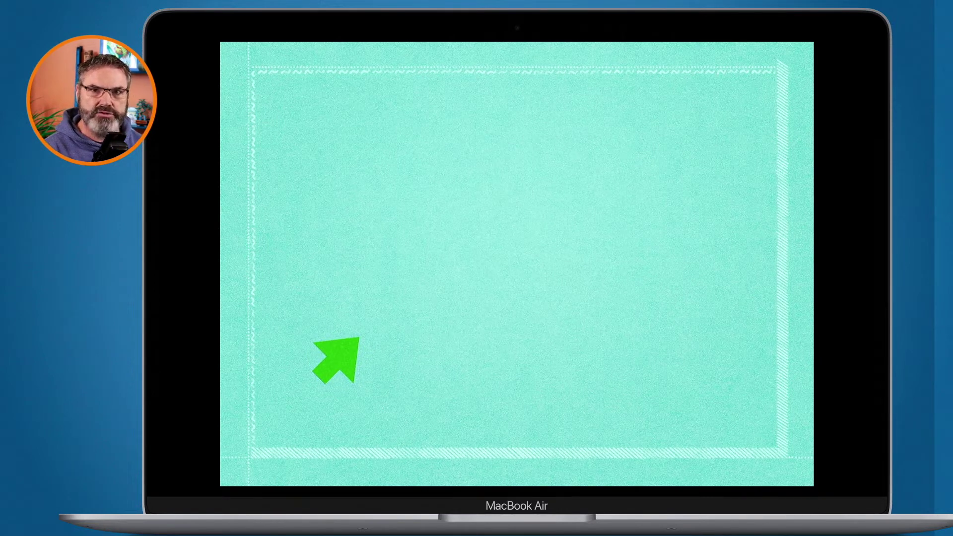
key("Right")
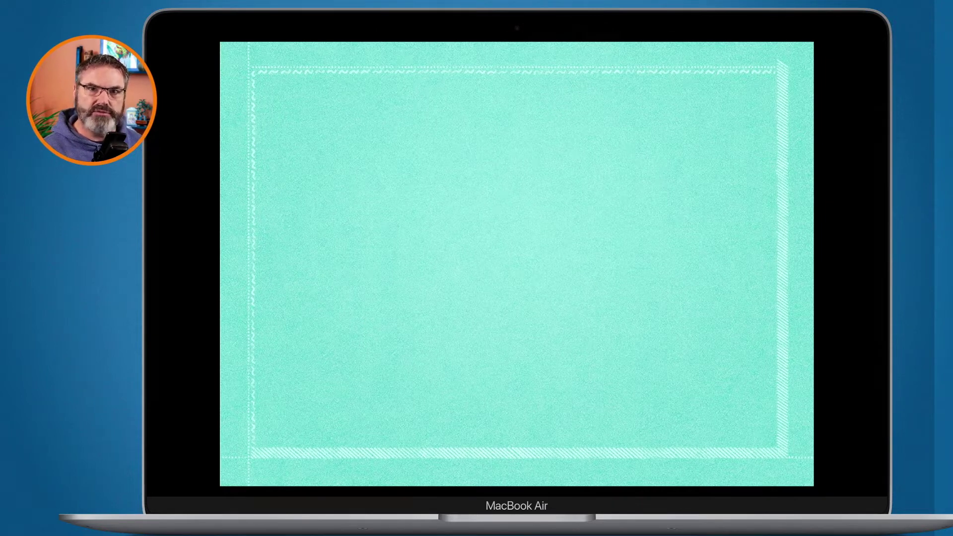
End the slideshow, select the arrow and show the slide's Build Order list
key("Escape")
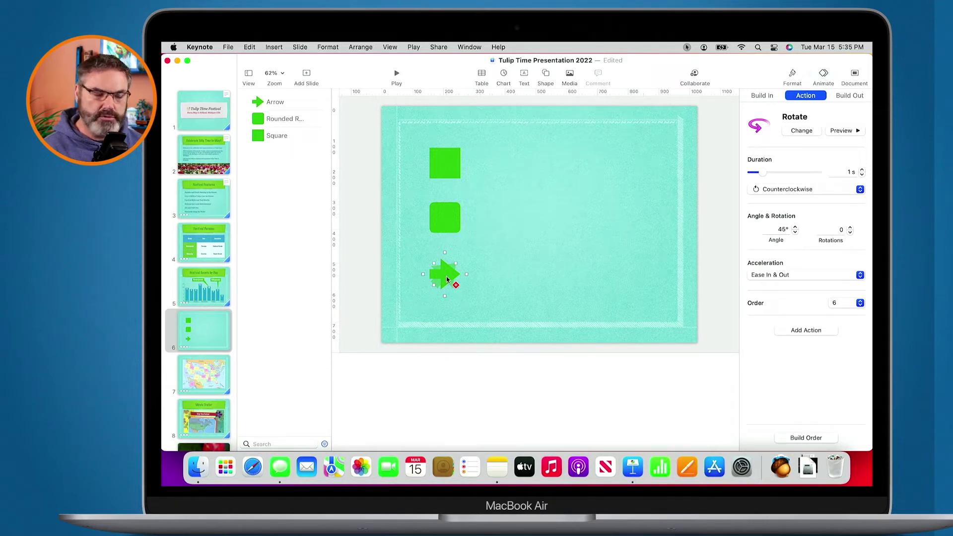
left_click(446, 280)
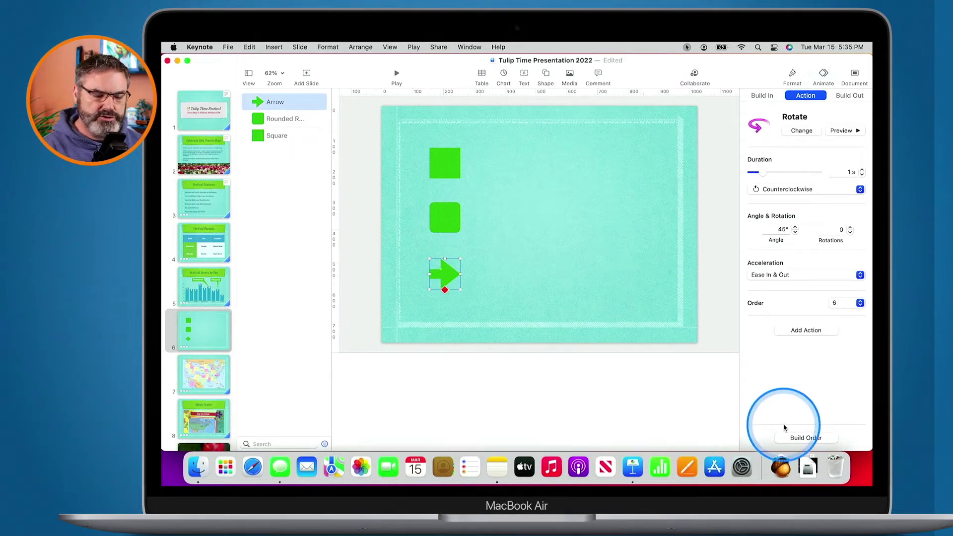
left_click(807, 438)
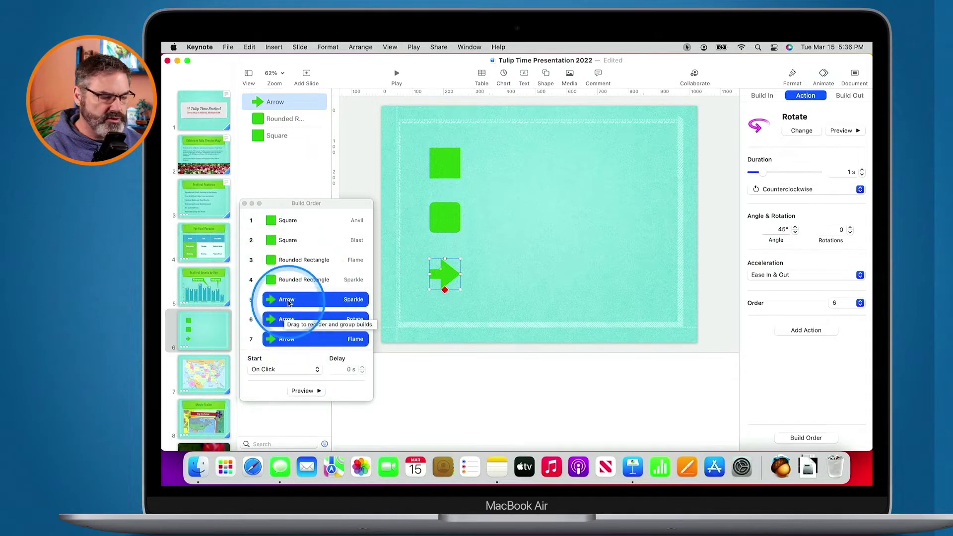
Drag the arrow's Sparkle, Rotate and Flame builds to the top of the build order
left_click_drag(285, 322, 290, 226)
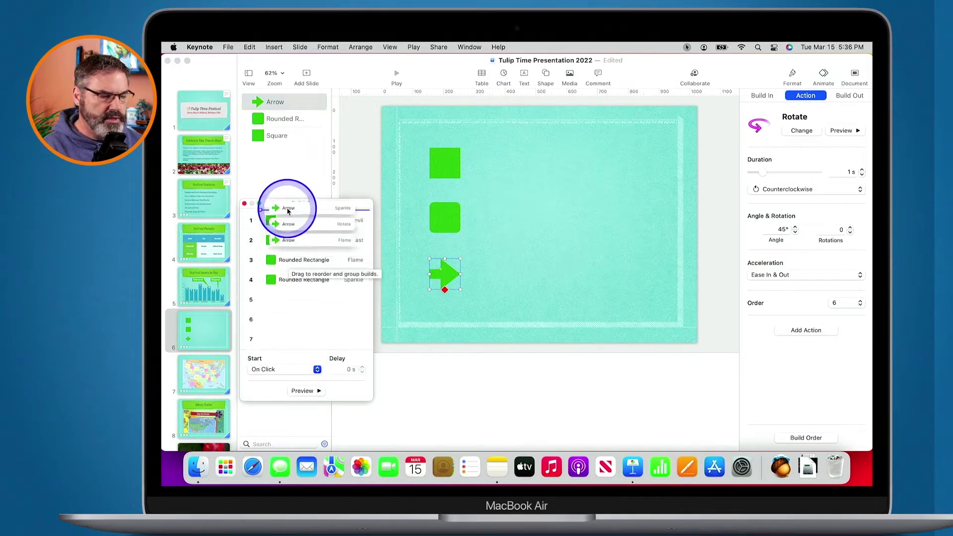
left_click(287, 237)
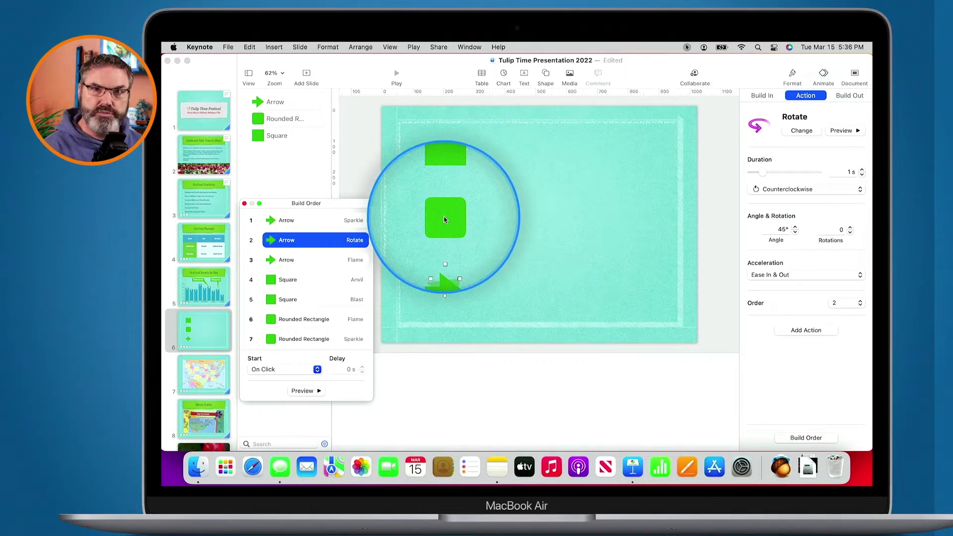
left_click(316, 280)
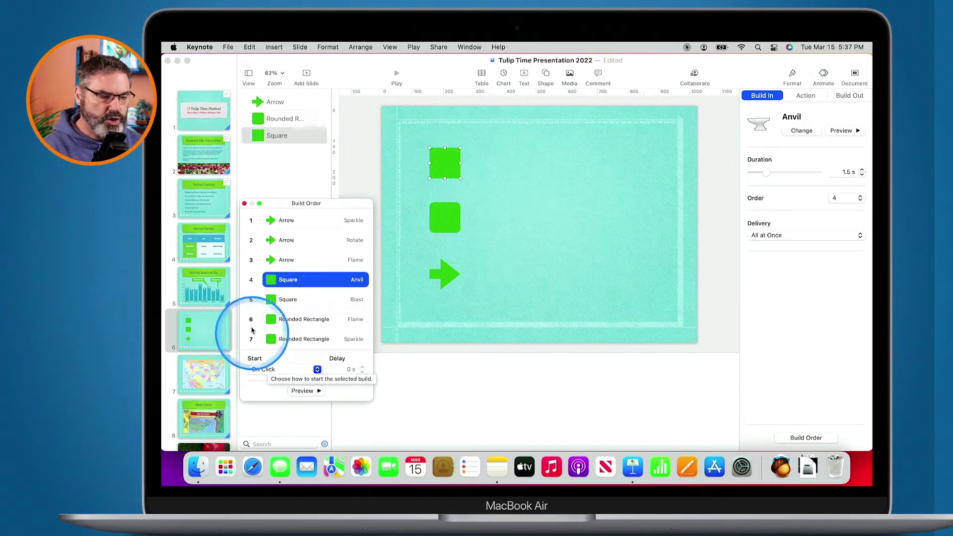
Set the arrow's Sparkle build to start After Transition
left_click(282, 221)
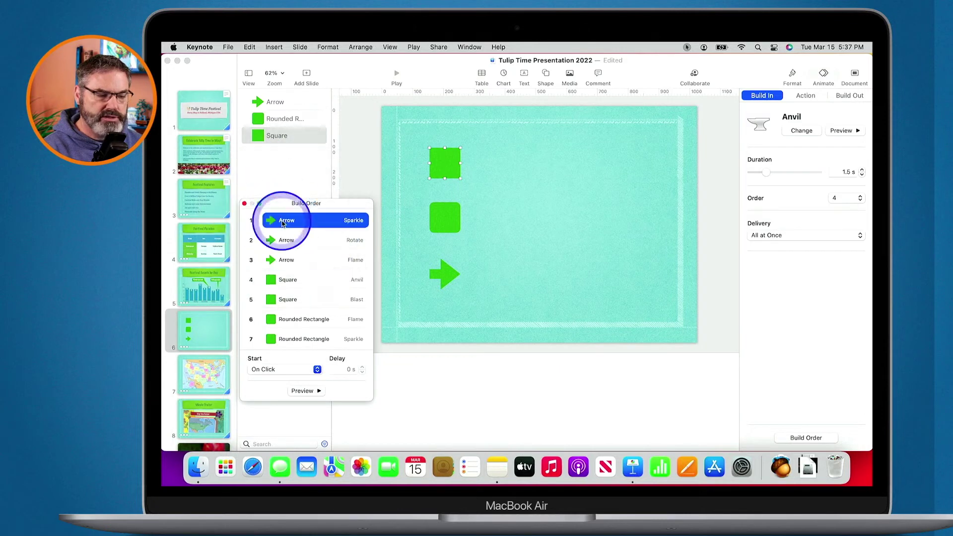
left_click(265, 370)
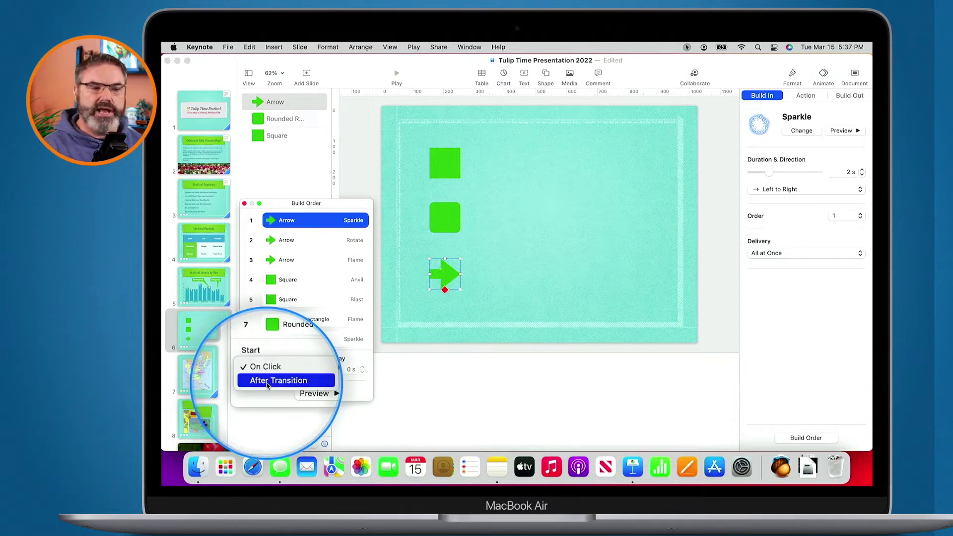
left_click(278, 381)
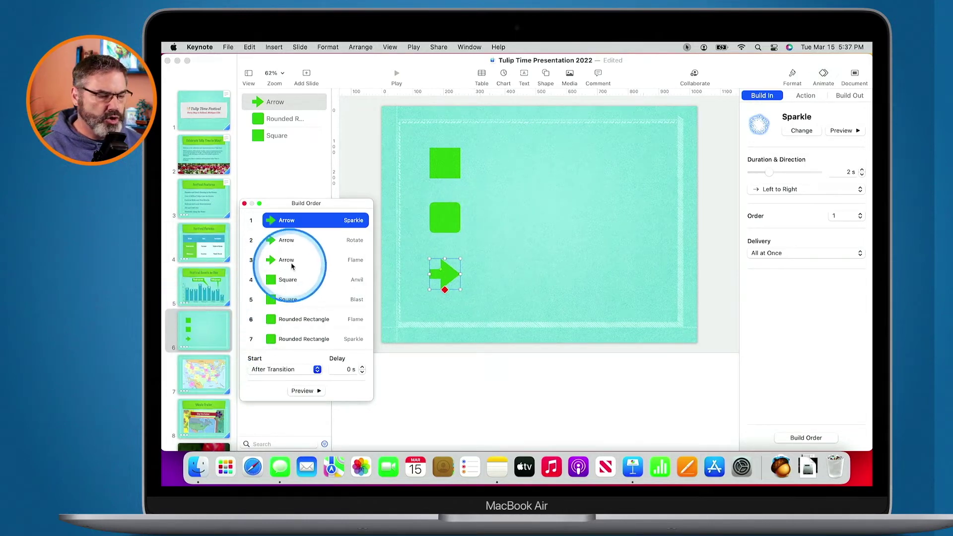
Set the arrow's Rotate build to start After Build 1
left_click(286, 242)
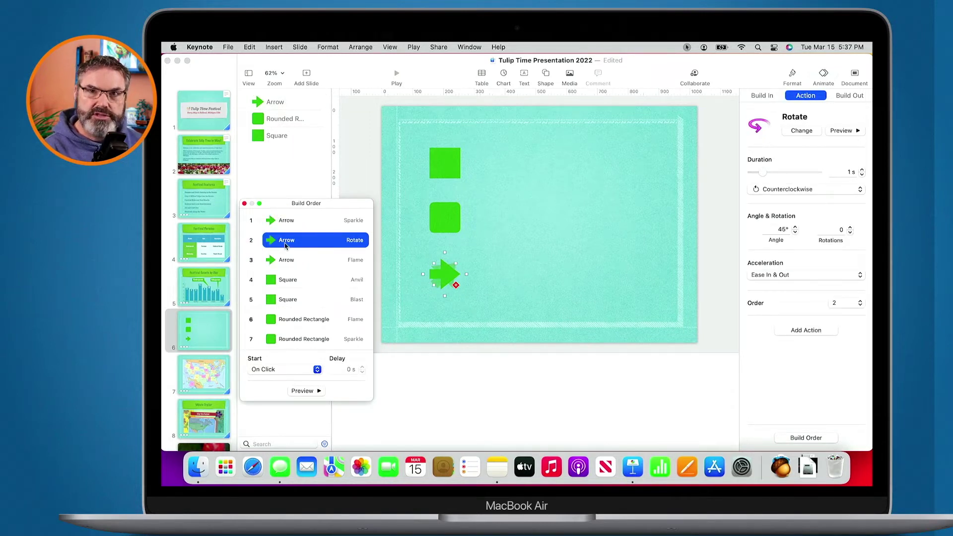
left_click(268, 370)
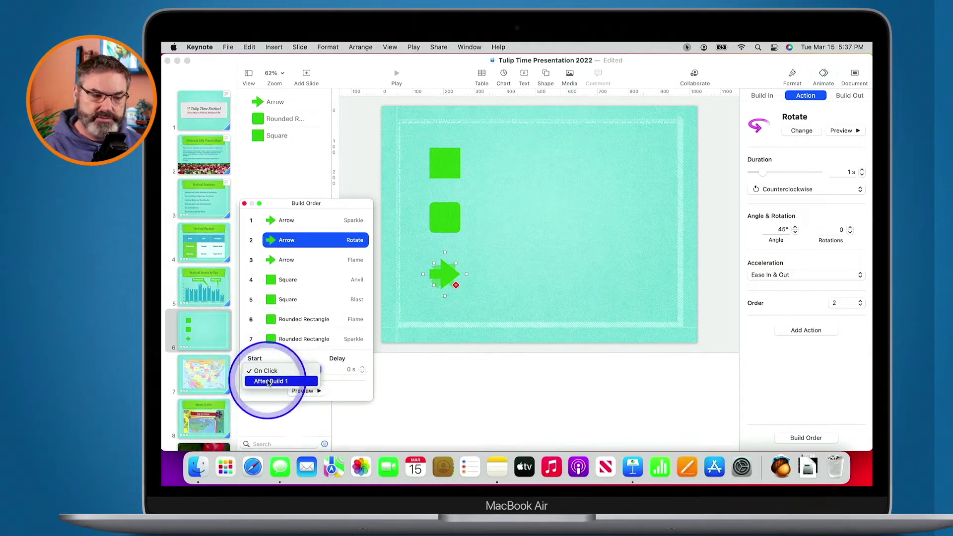
left_click(269, 382)
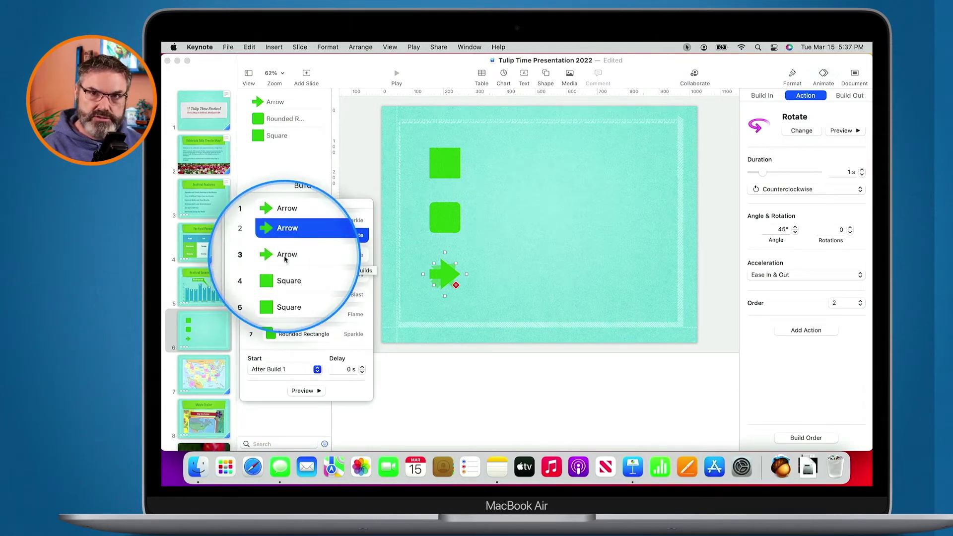
left_click(287, 255)
left_click(271, 370)
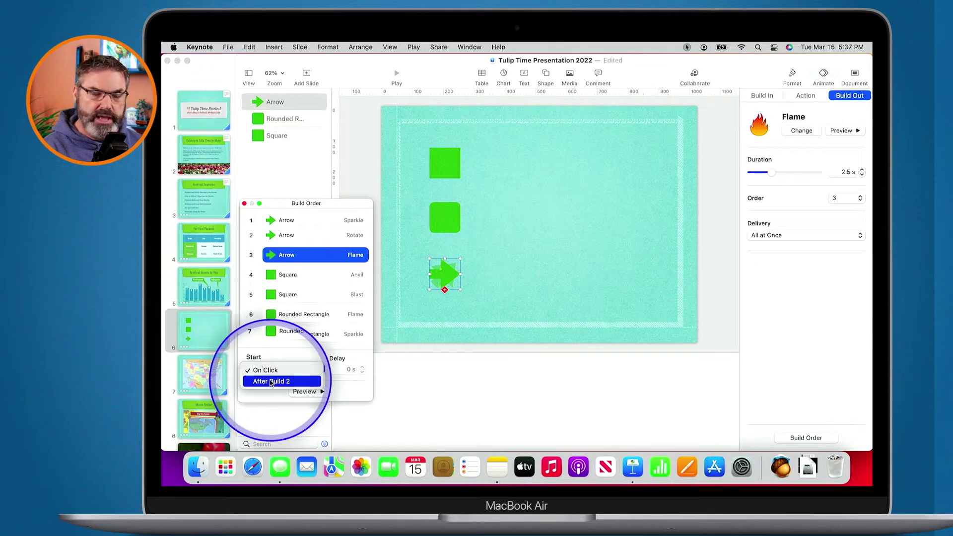
Set the arrow's Flame build to start After Build 2 with a delay of 2
left_click(271, 381)
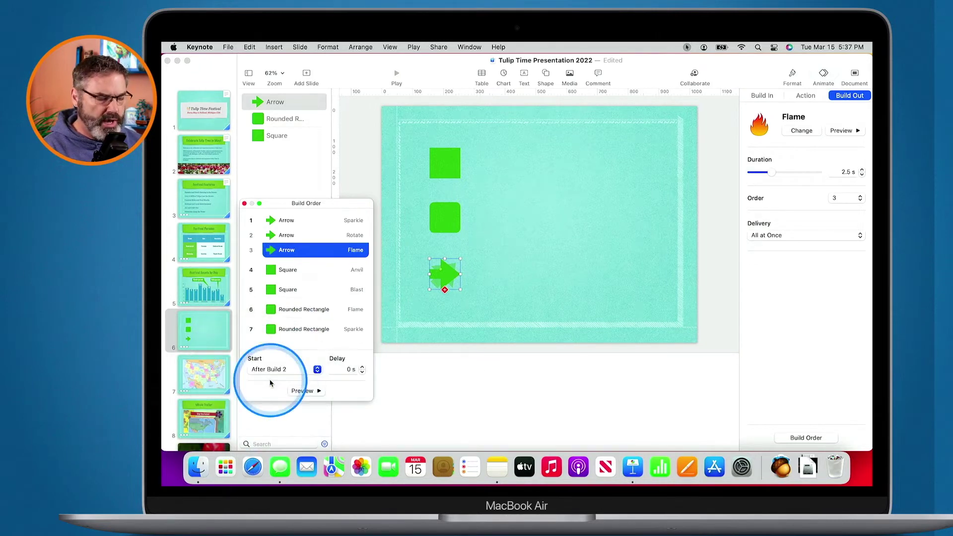
left_click(344, 370)
double_click(344, 369)
type("2")
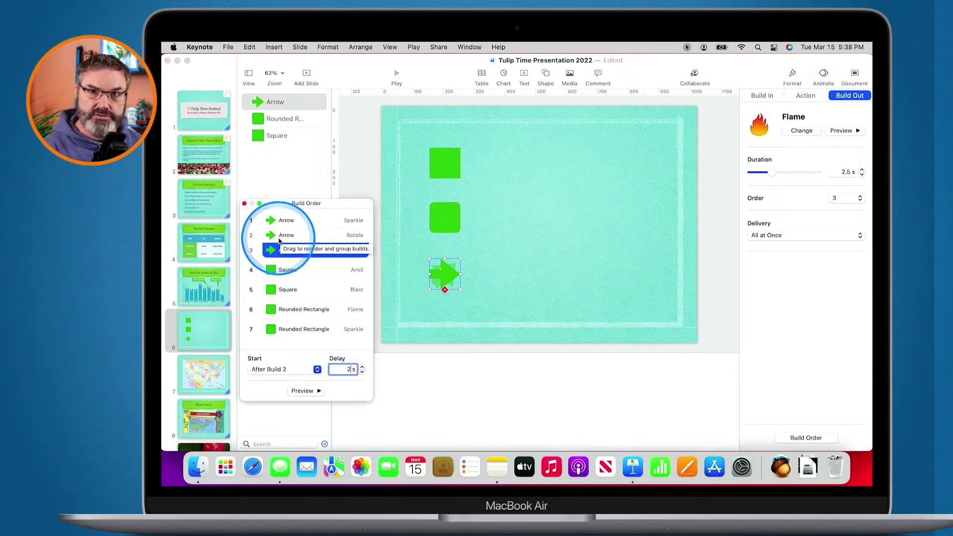
Make the Square's Anvil start After Build 3 and its Blast After Build 4
left_click(279, 271)
left_click(273, 371)
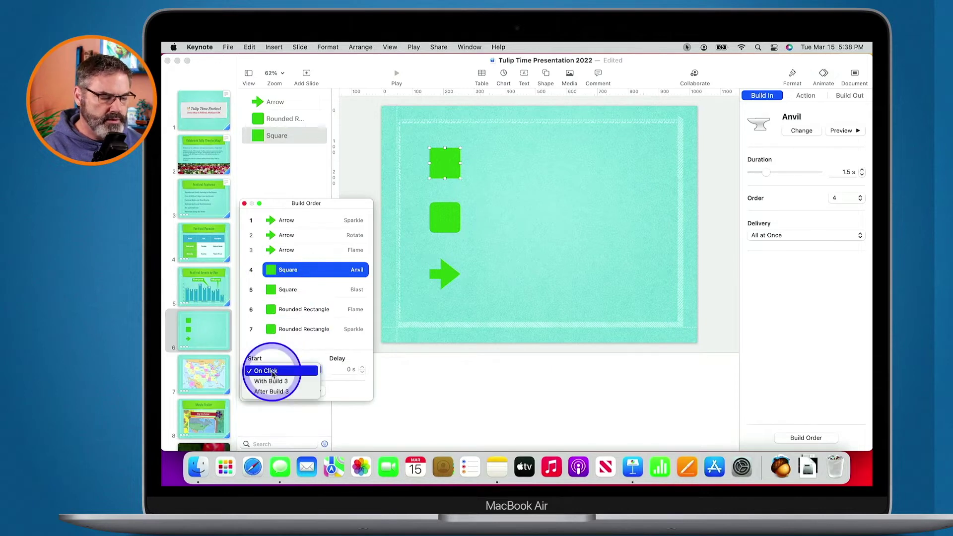
left_click(273, 392)
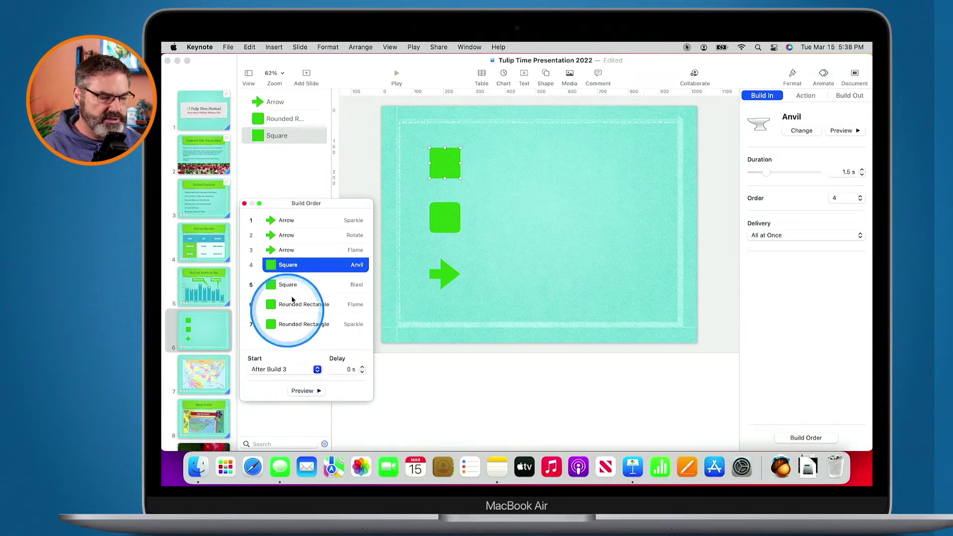
left_click(285, 286)
left_click(273, 370)
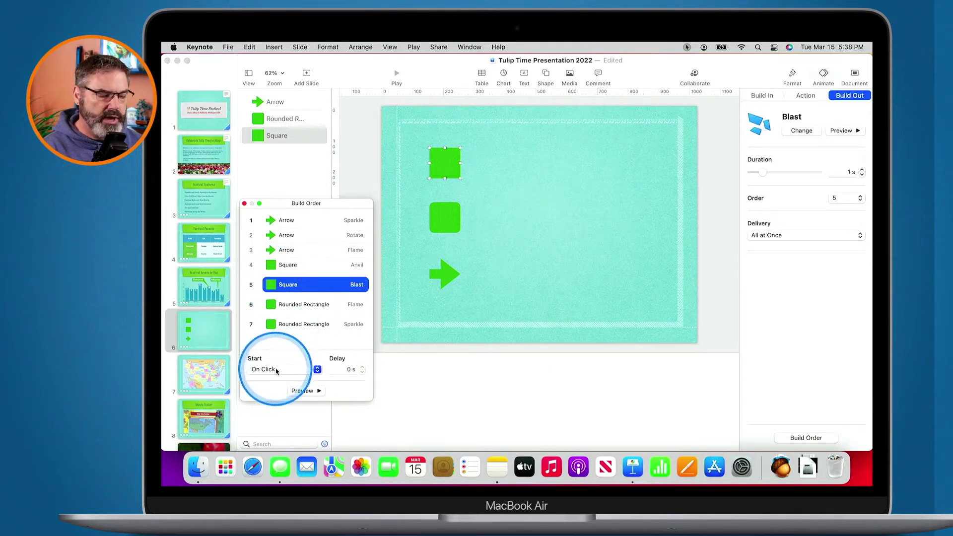
left_click(274, 381)
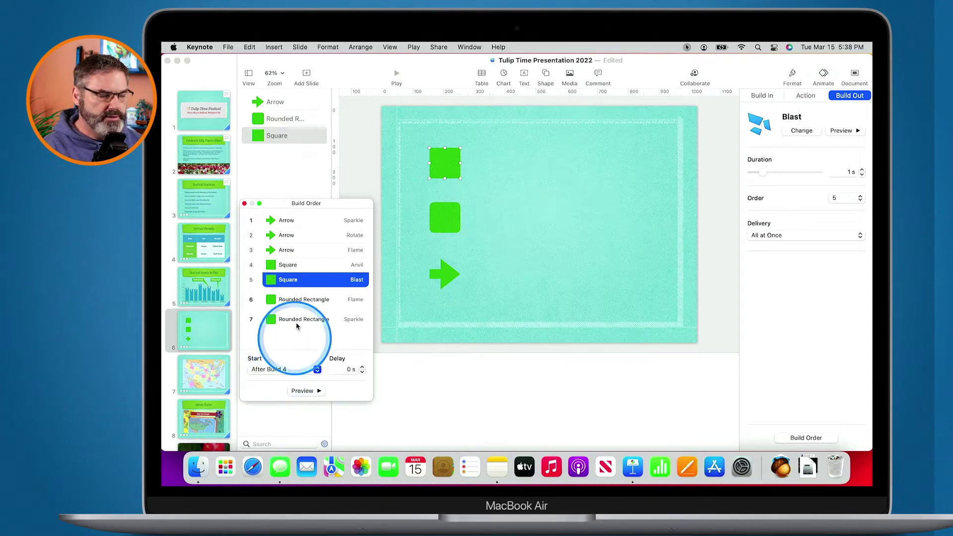
Make the Rounded Rectangle's Flame start After Build 5 and Sparkle After Build 6
left_click(293, 299)
left_click(281, 368)
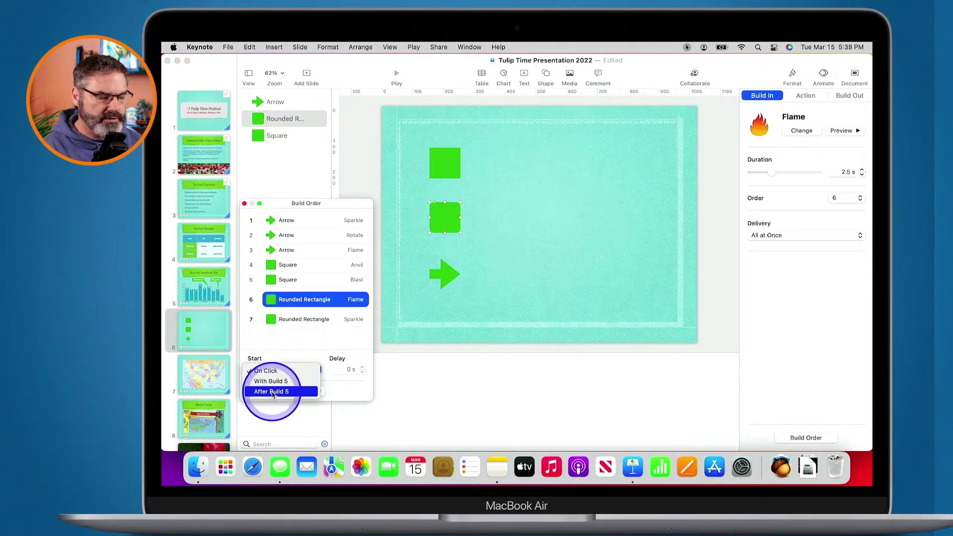
left_click(276, 390)
left_click(282, 318)
left_click(263, 370)
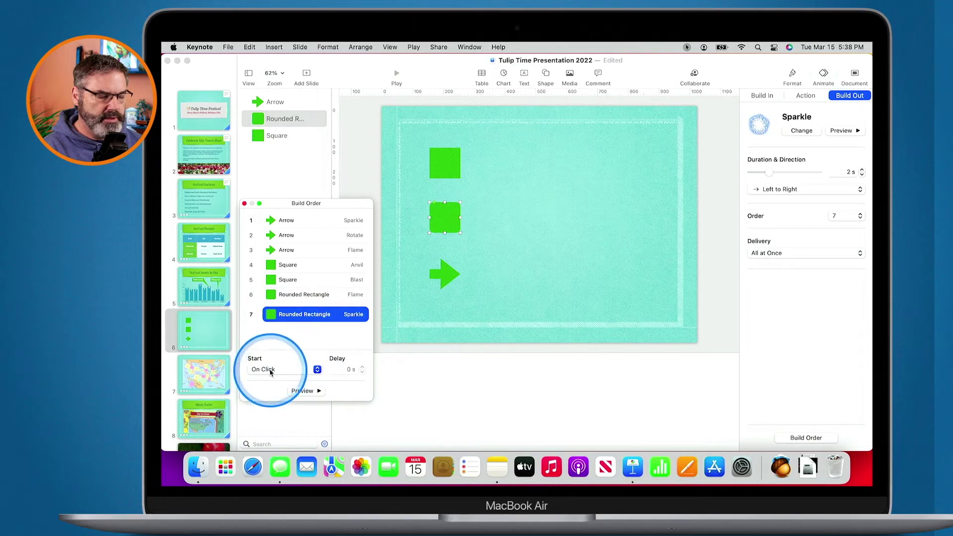
left_click(271, 381)
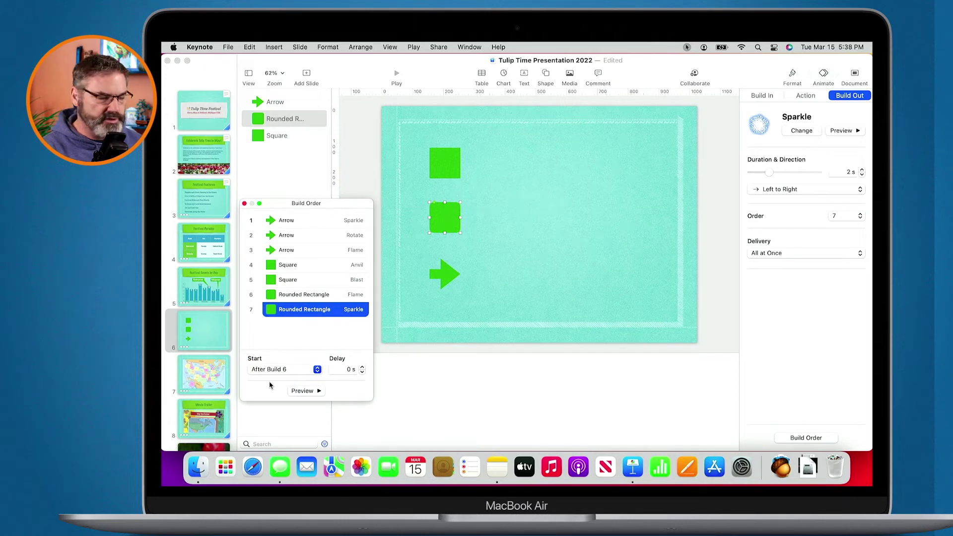
Play the slideshow on this Mac, advance to the US map slide, then exit
left_click(397, 75)
left_click(396, 74)
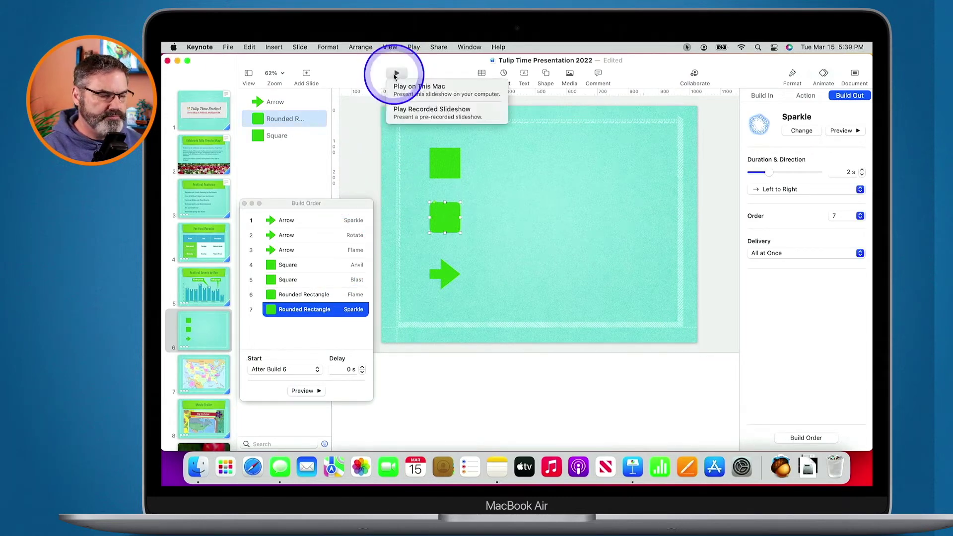
left_click(401, 87)
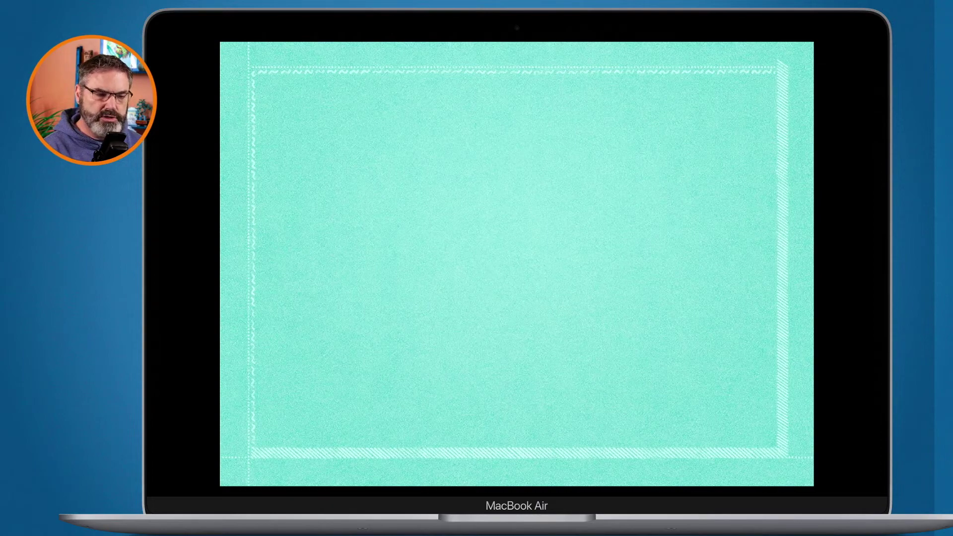
key("Right")
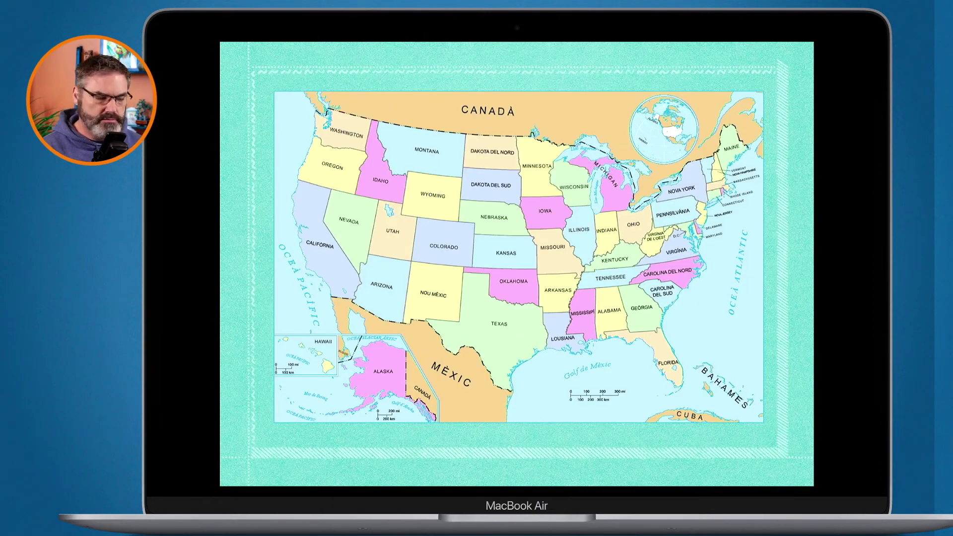
key("Escape")
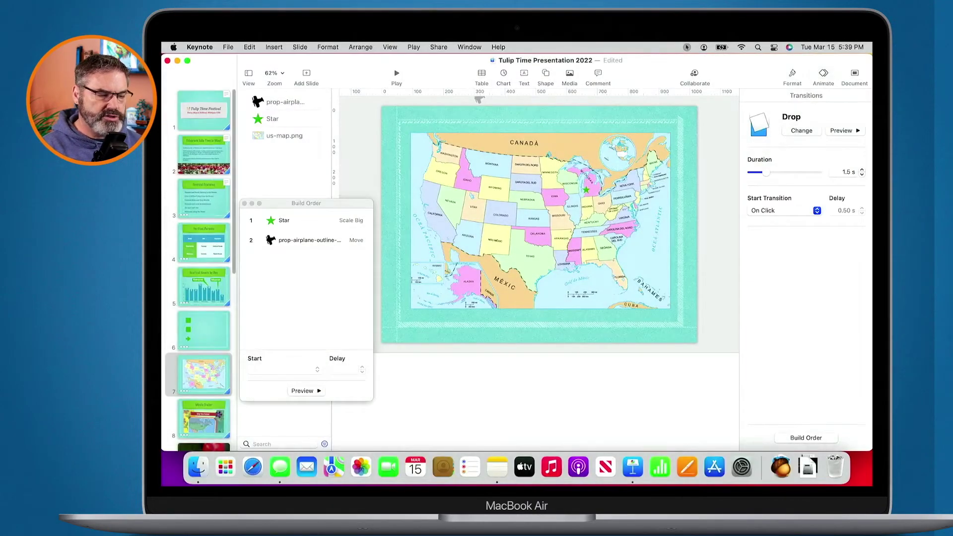
Return to slide 6, the shapes slide, in the slide navigator
left_click(396, 75)
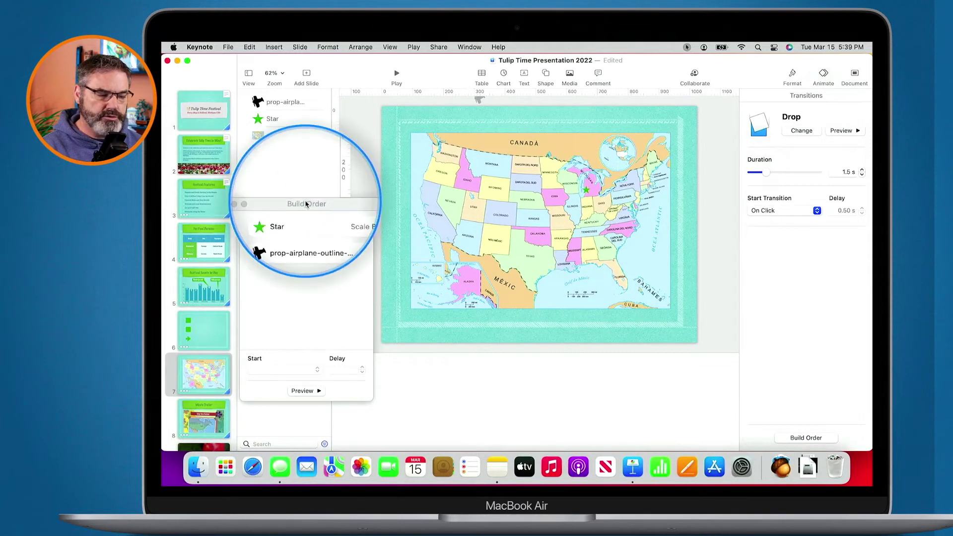
left_click(203, 328)
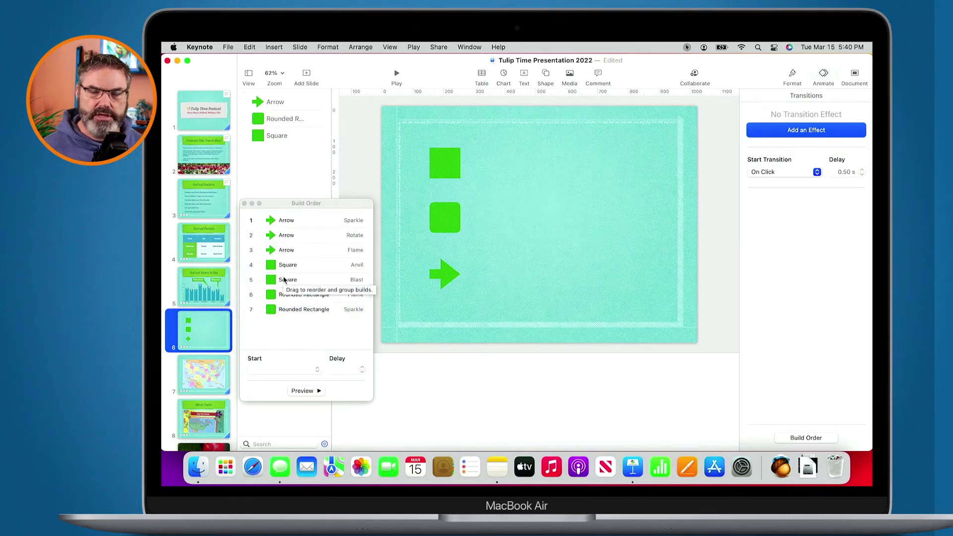
Move Square Anvil to build 2 and Rounded Rectangle Flame to build 3
left_click(283, 267)
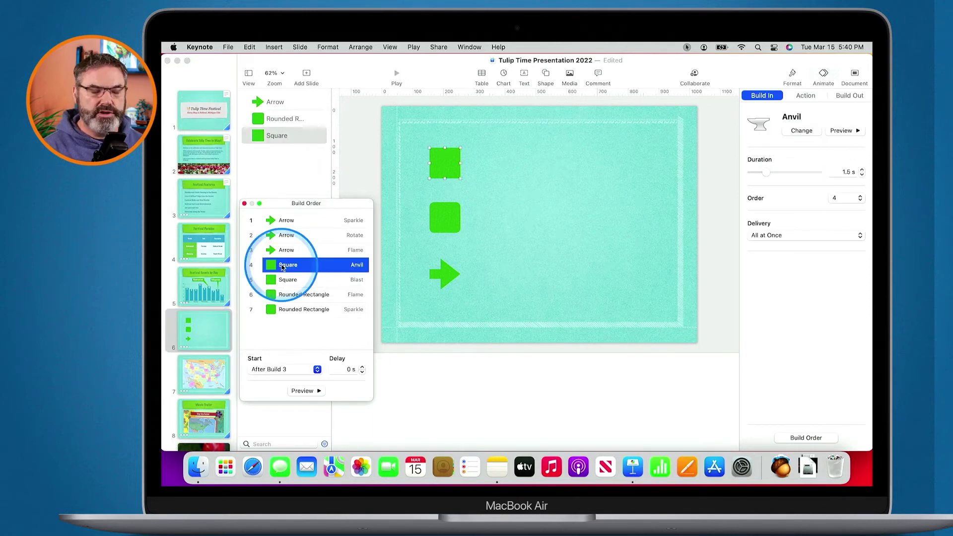
left_click_drag(283, 266, 283, 231)
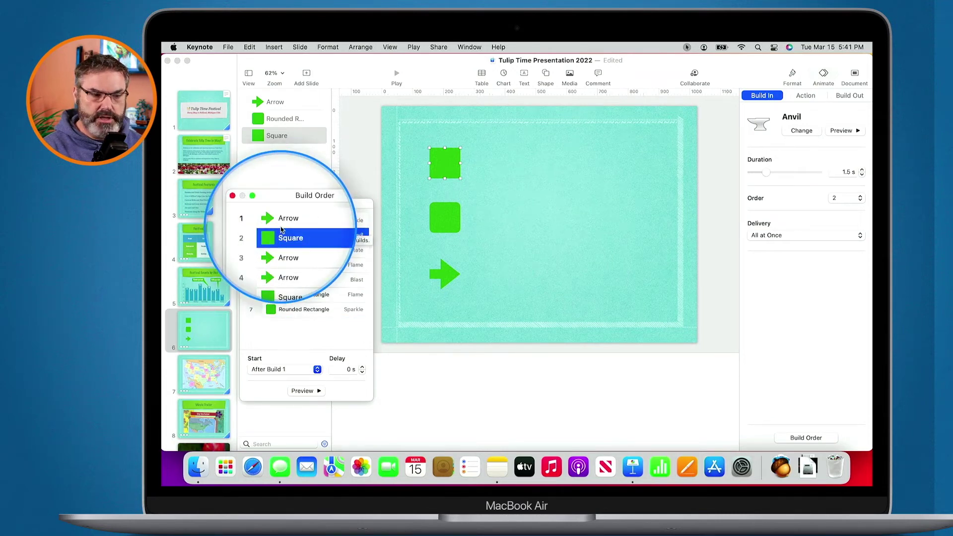
left_click(281, 222)
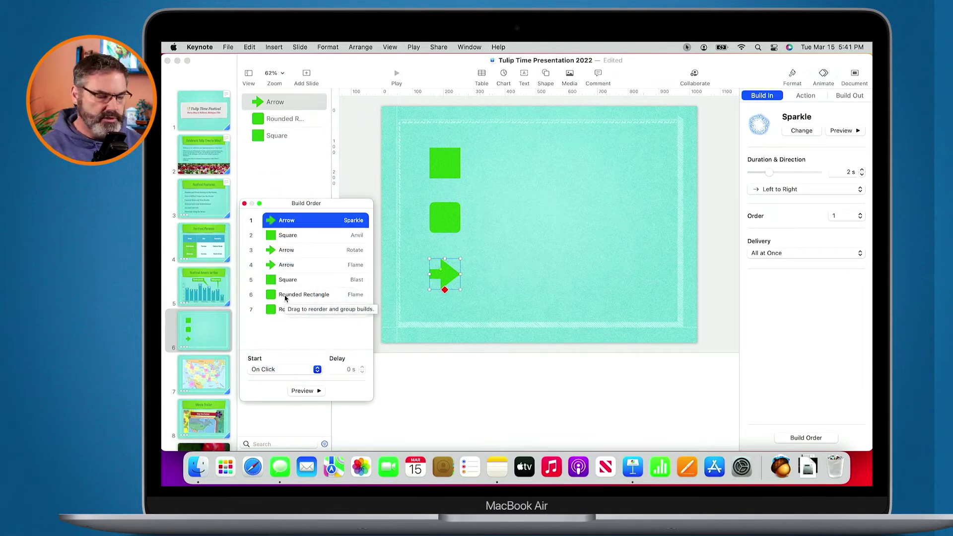
left_click_drag(286, 298, 287, 240)
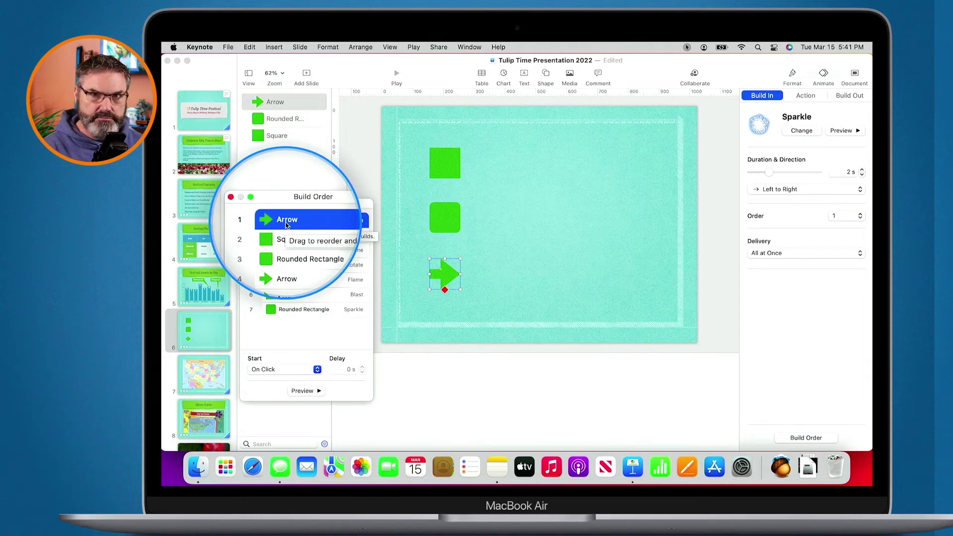
left_click(278, 236)
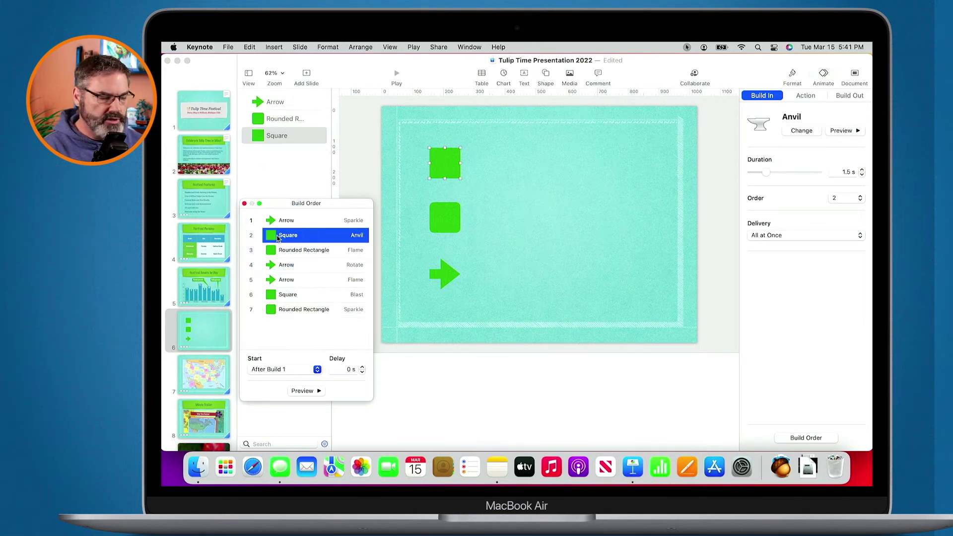
Set both Square Anvil and Rounded Rectangle Flame to start With Build 1
left_click(266, 370)
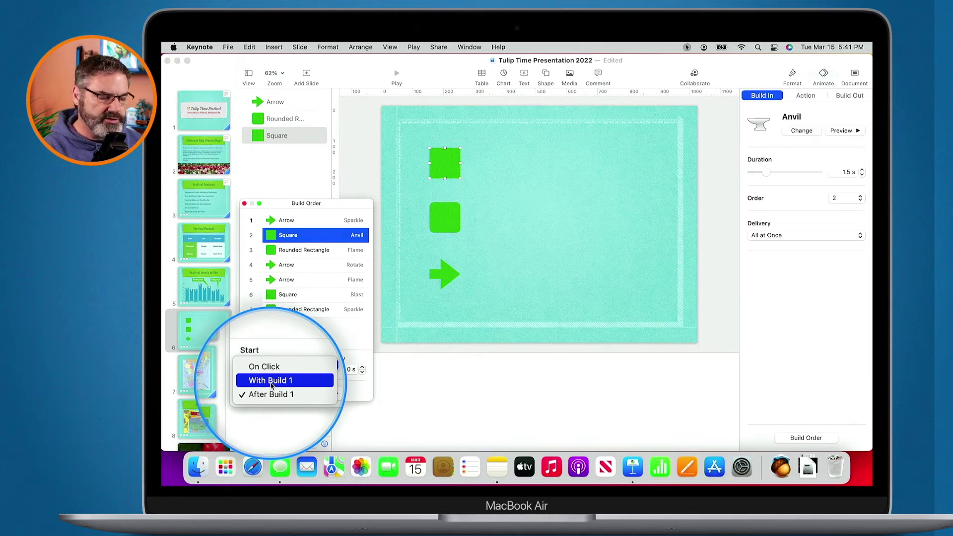
left_click(271, 385)
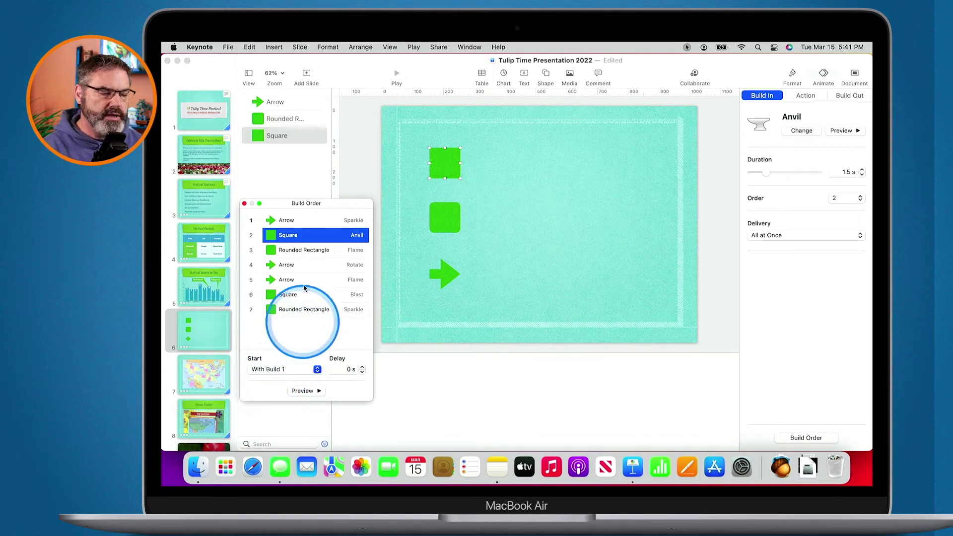
left_click(290, 250)
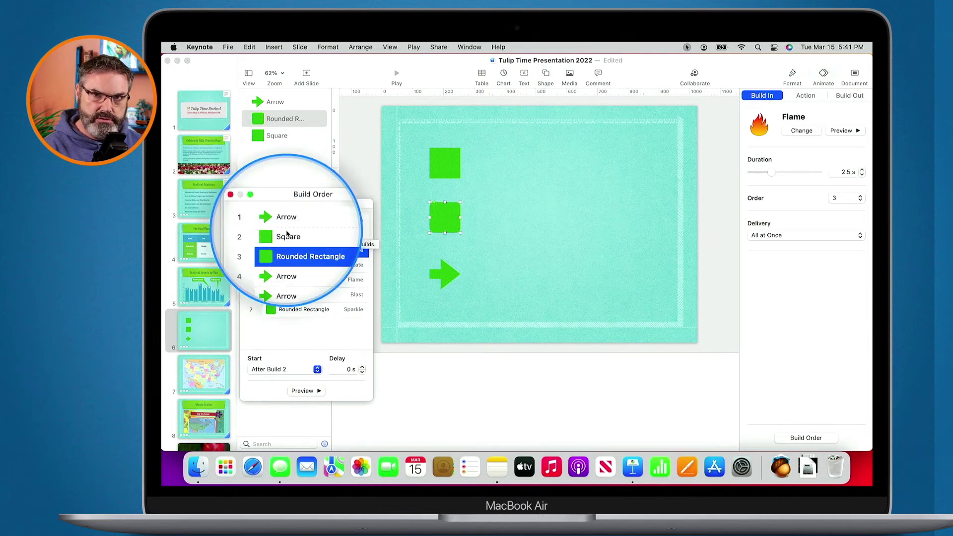
left_click(276, 370)
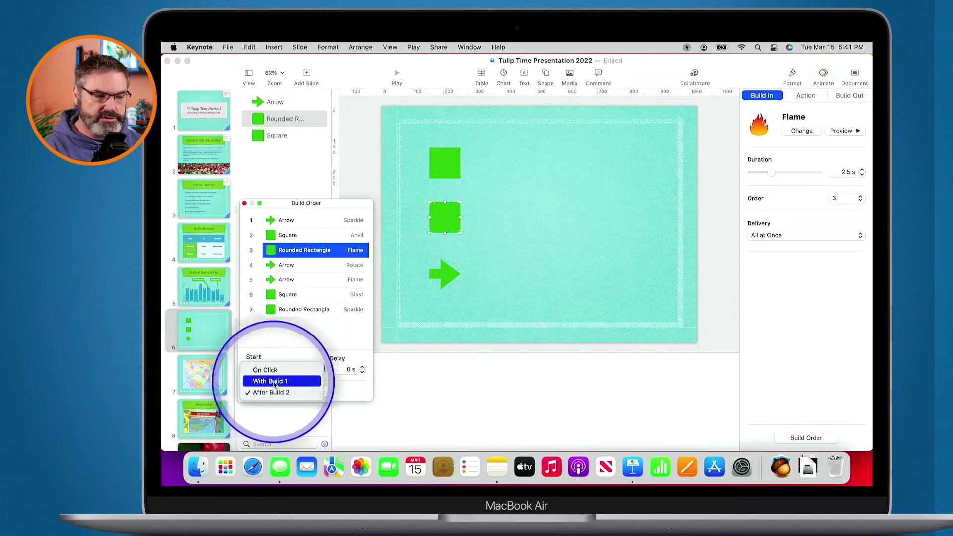
left_click(274, 381)
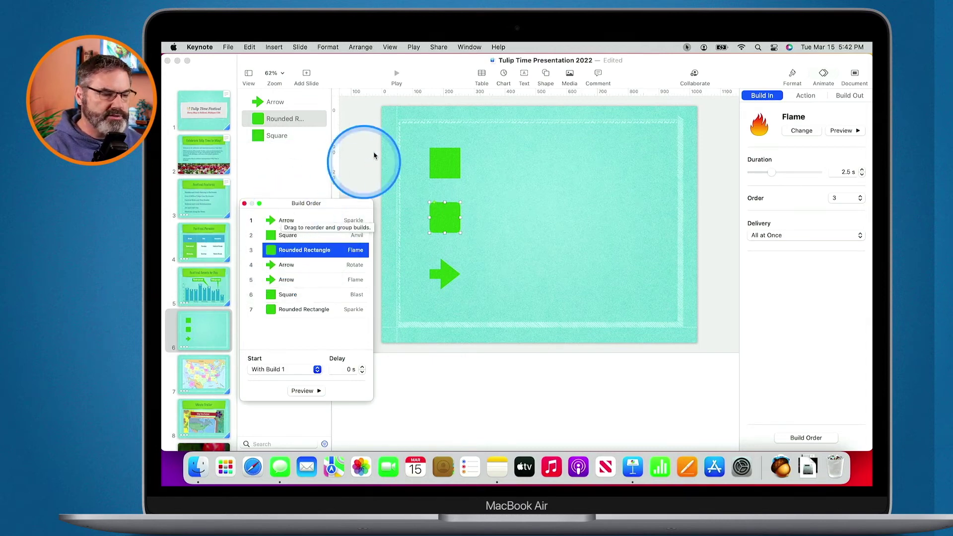
left_click(396, 77)
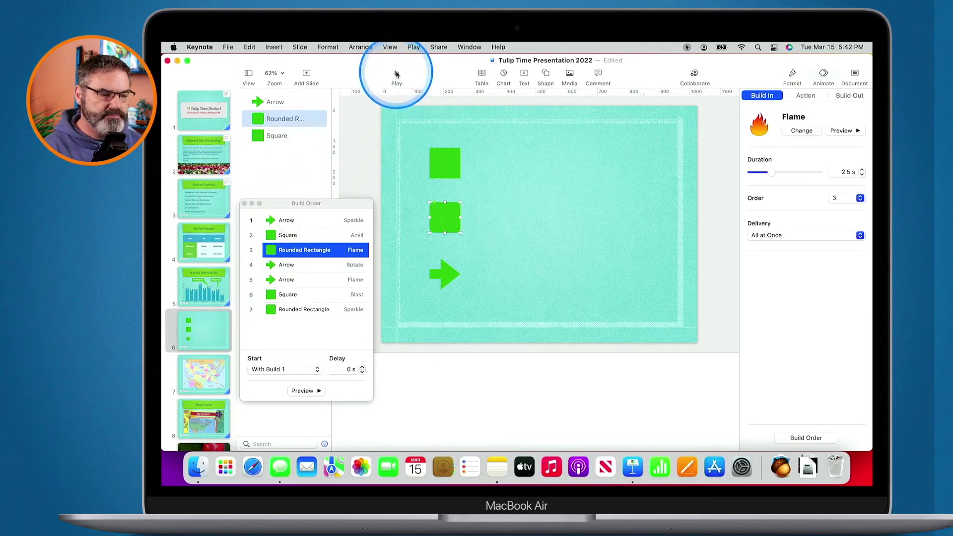
left_click(397, 76)
left_click(403, 87)
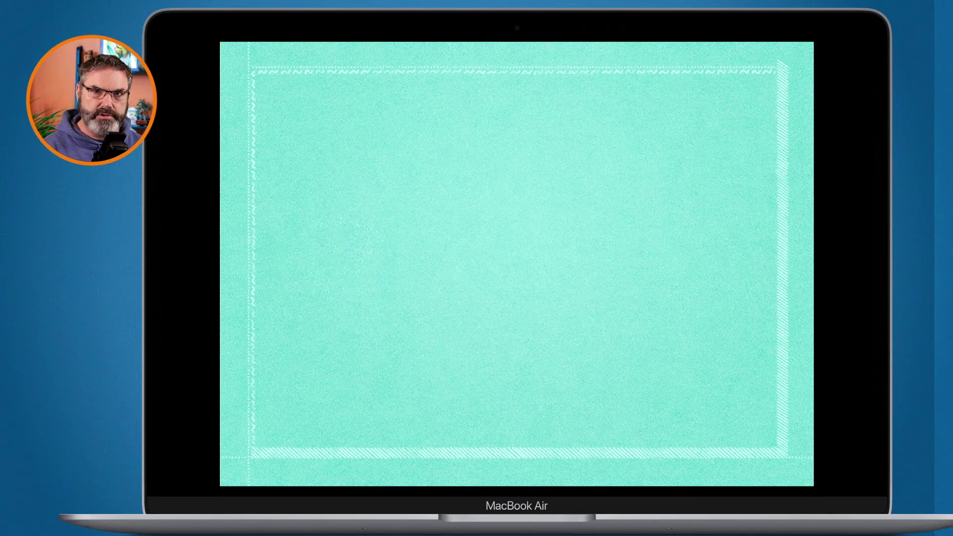
key("Escape")
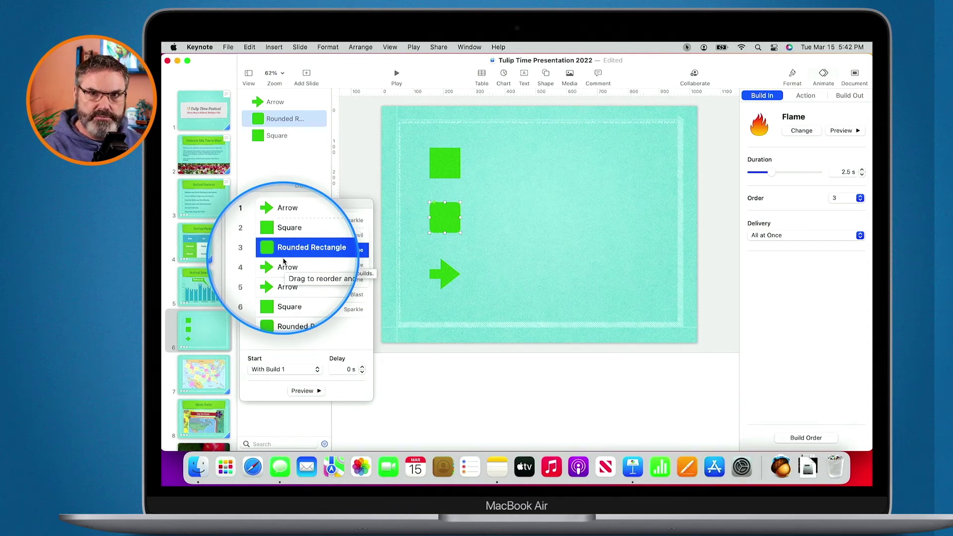
left_click(286, 297)
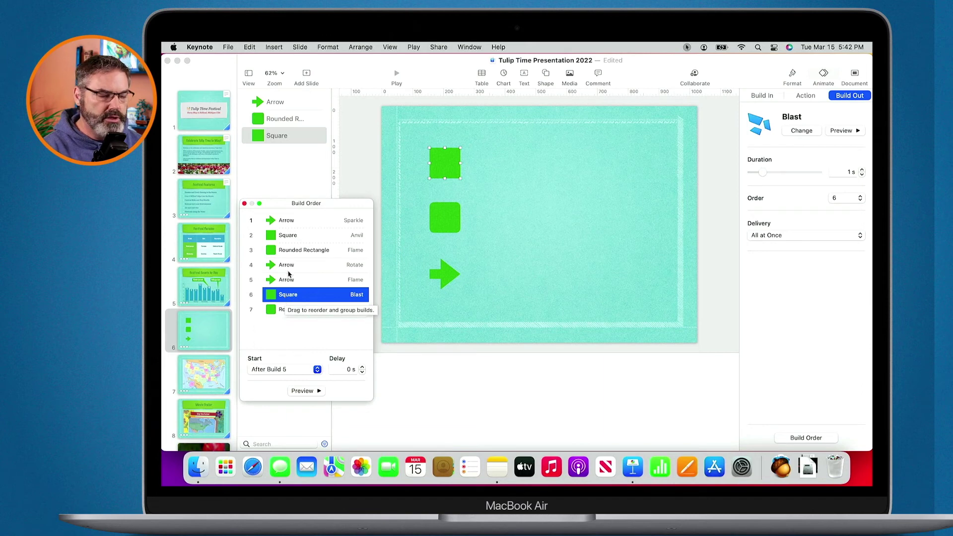
left_click(267, 371)
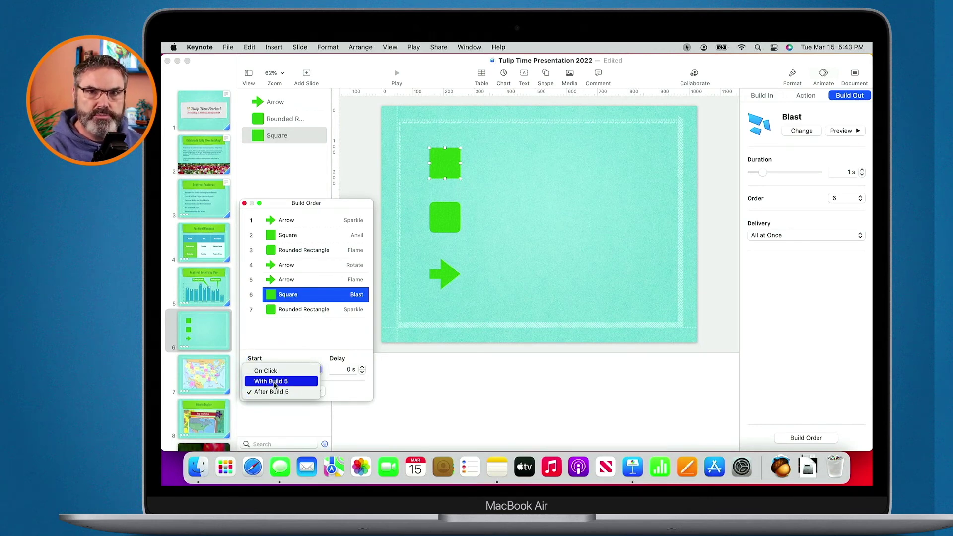
left_click(275, 381)
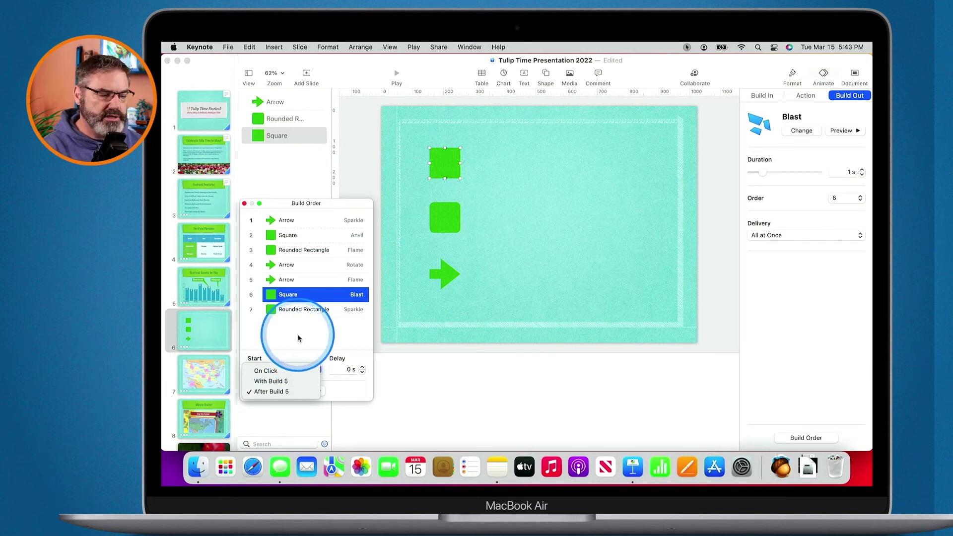